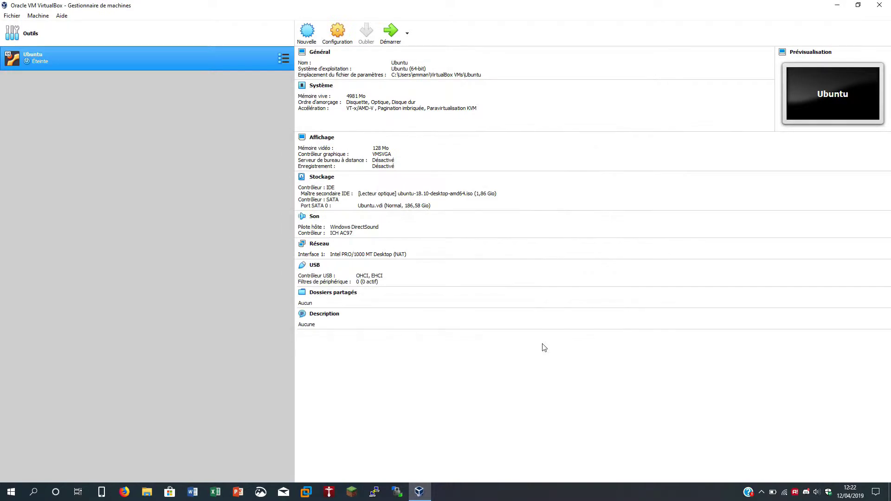
- Start the Ubuntu virtual machine from the VirtualBox manager
left_click(390, 30)
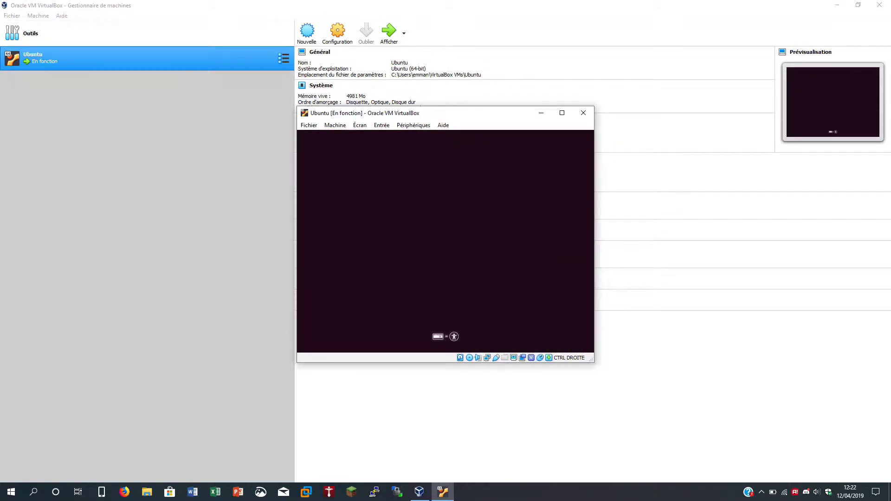
- Dismiss the startup notice and let the VM boot full-screen to the installer Welcome screen
left_click(430, 276)
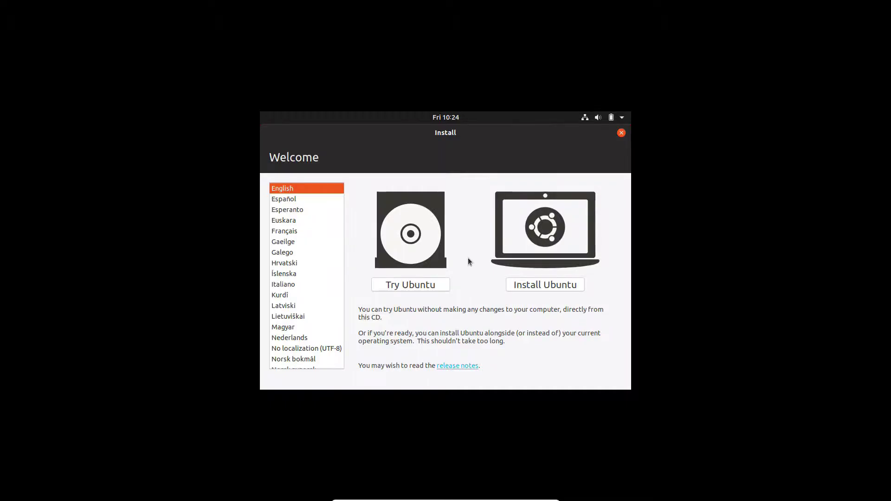
- Choose Français as the installer language and start Installer Ubuntu
key("ctrl+f")
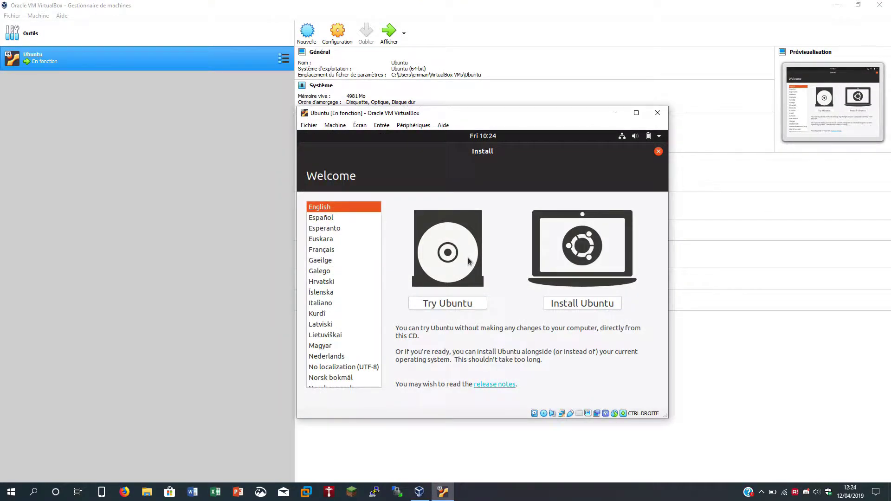
key("ctrl+f")
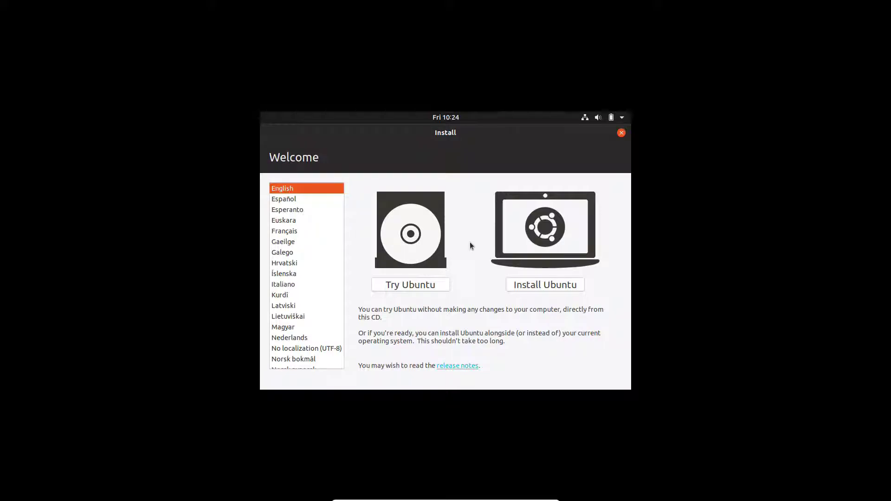
left_click(320, 233)
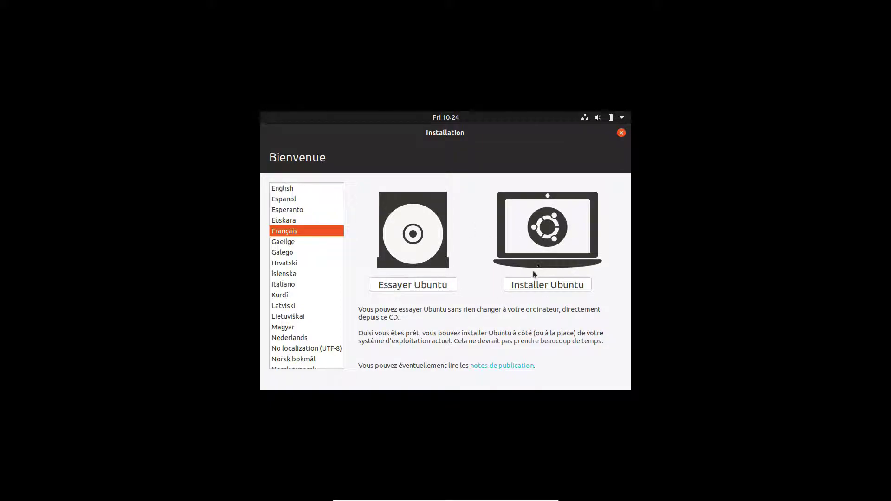
left_click(544, 286)
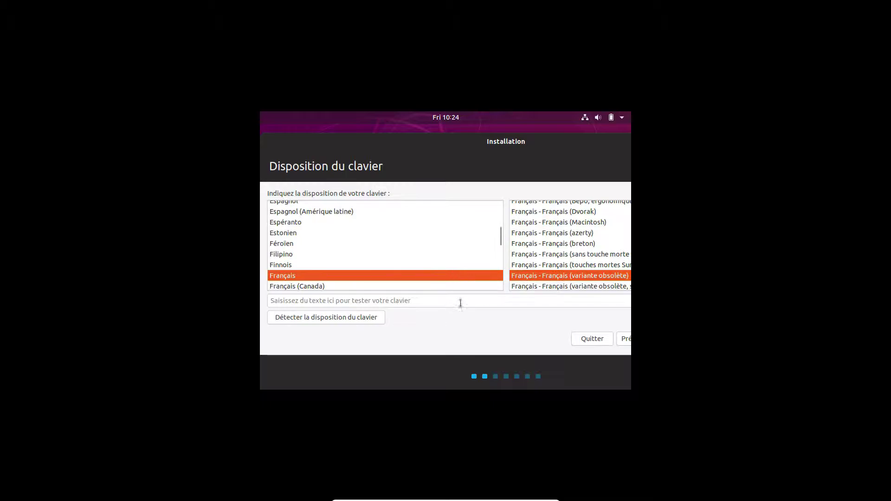
- Keep the Français (variante obsolète) keyboard layout after trying detection, and continue
left_click(309, 322)
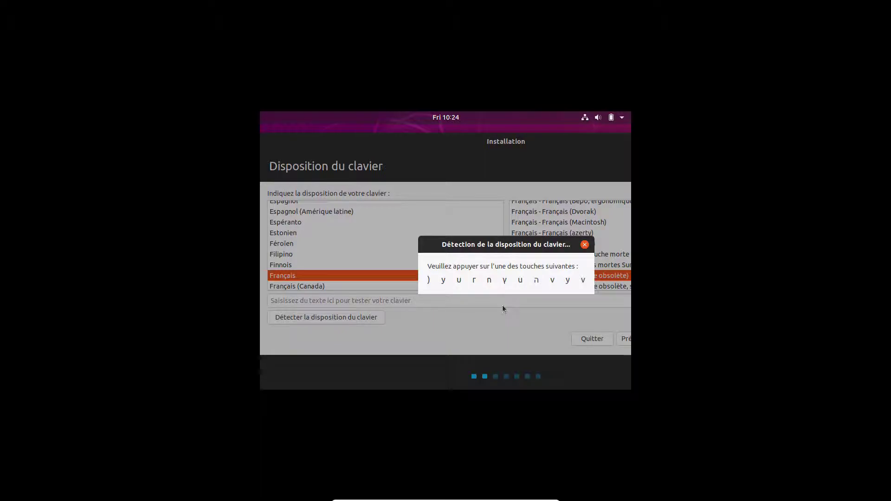
key("Escape")
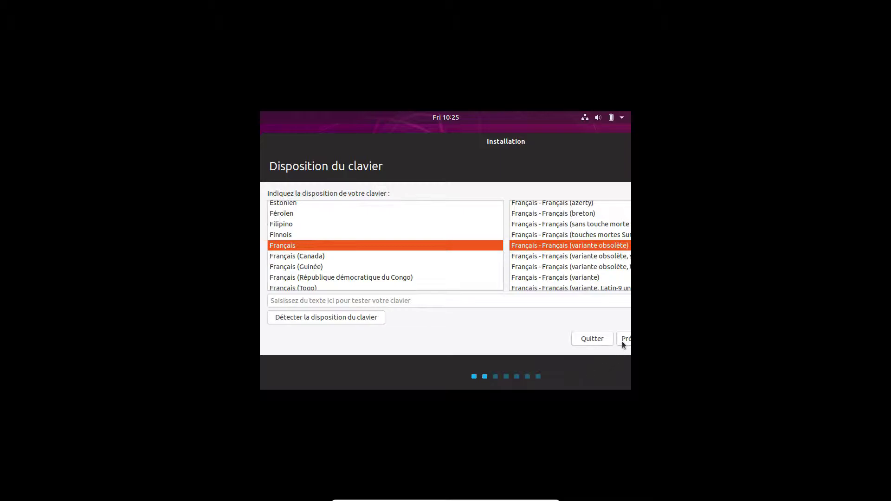
left_click_drag(542, 141, 506, 127)
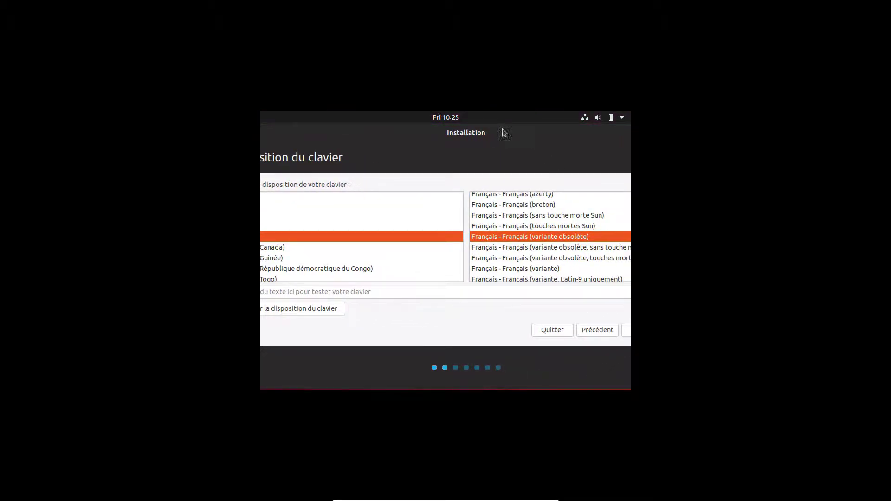
key("Return")
left_click_drag(456, 153, 450, 152)
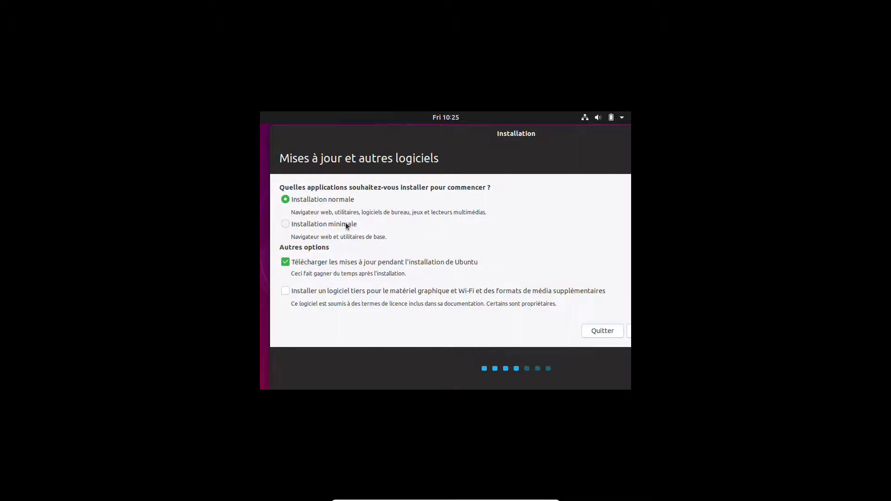
- Turn off downloading updates during installation and enable third-party software
left_click(286, 263)
left_click(285, 291)
left_click_drag(481, 132, 429, 134)
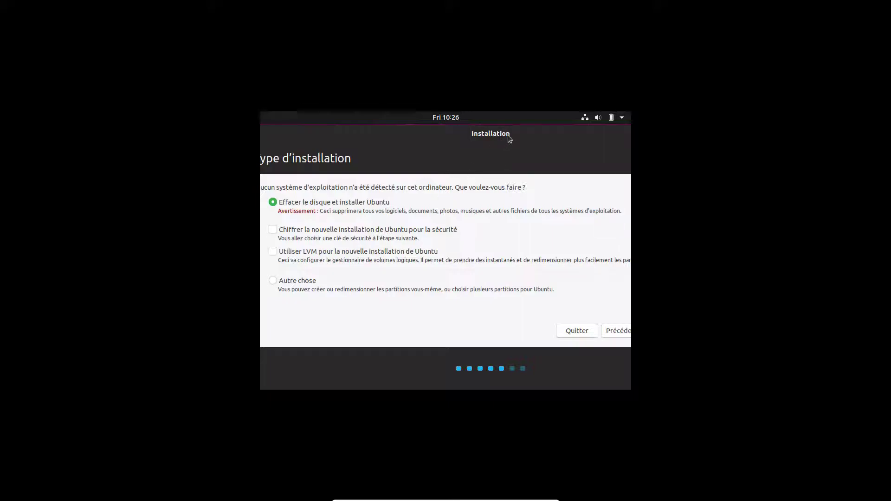
- Install Ubuntu on the erased disk and confirm writing the partition changes
key("Return")
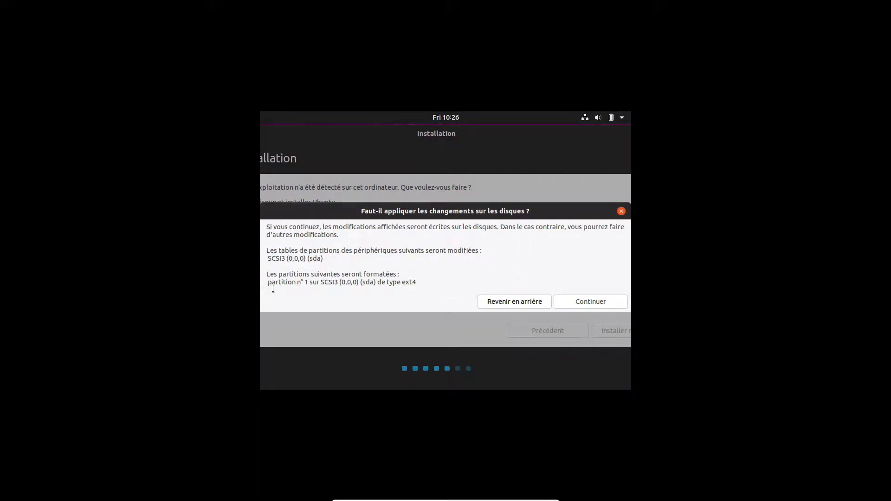
left_click_drag(271, 289, 380, 285)
left_click(448, 271)
left_click(578, 303)
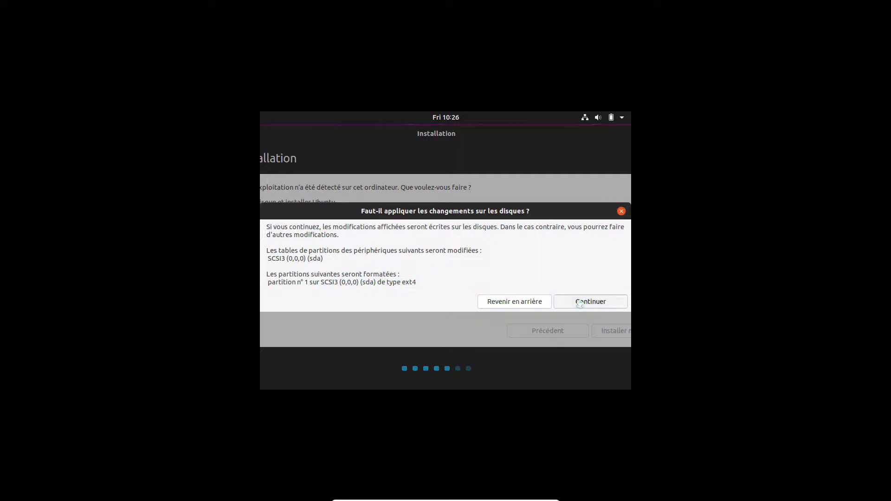
left_click_drag(425, 137, 401, 140)
- Accept the Paris time zone, enter the user's full name and shorten the computer name
left_click(587, 330)
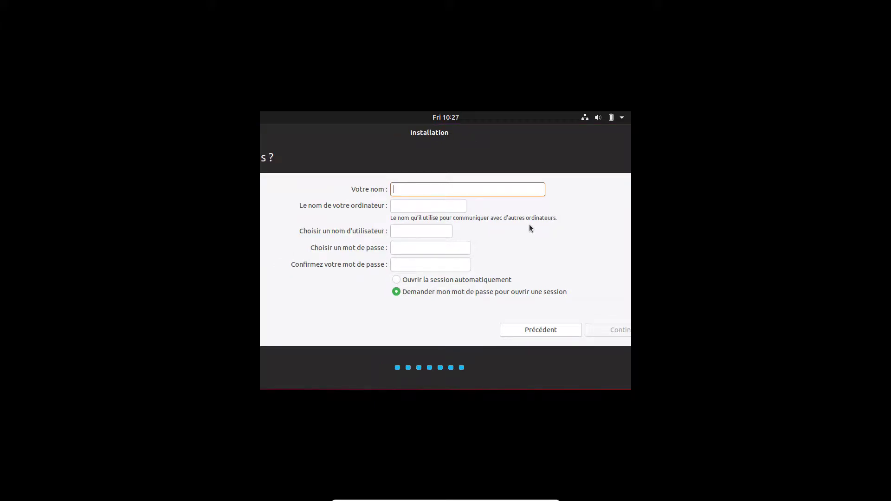
type("Emm")
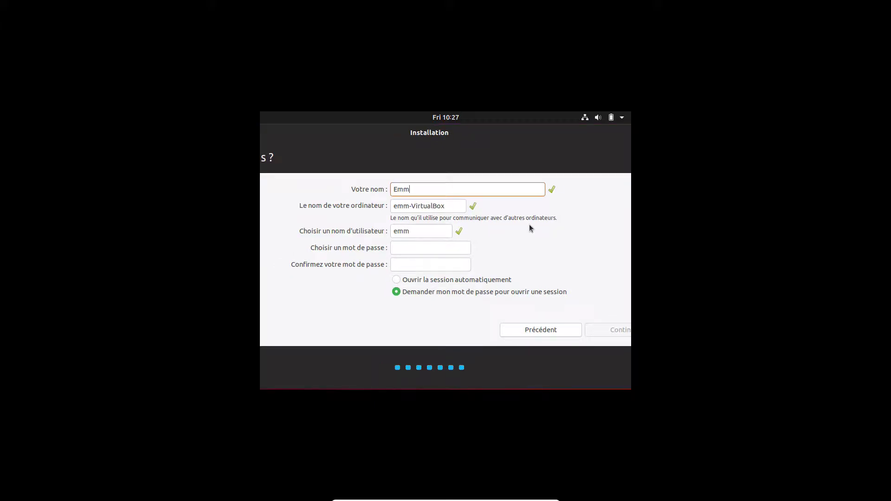
type("anuel PRICOT")
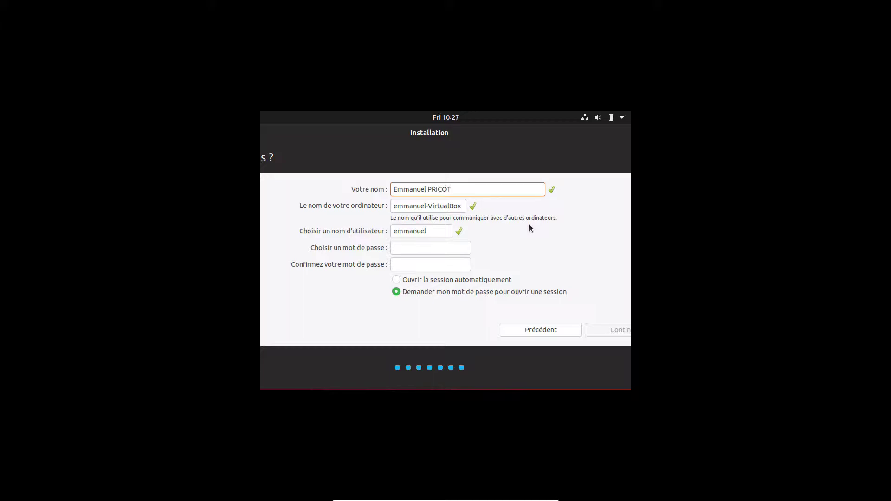
key("Tab")
key("Home")
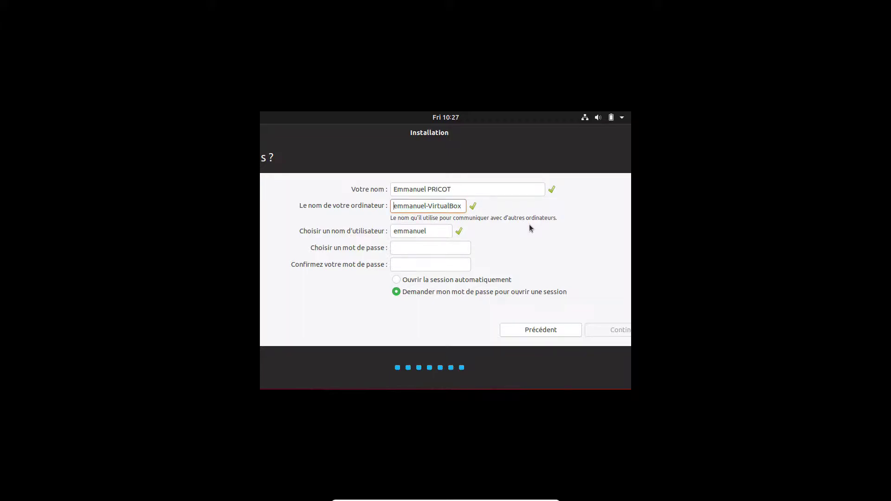
key("Delete")
key("Delete")
key("Delete")
key("Delete")
key("Delete")
key("Delete")
key("Delete")
key("Delete")
key("Delete")
- Replace the suggested username with a short lowercase username
left_click_drag(426, 232, 372, 234)
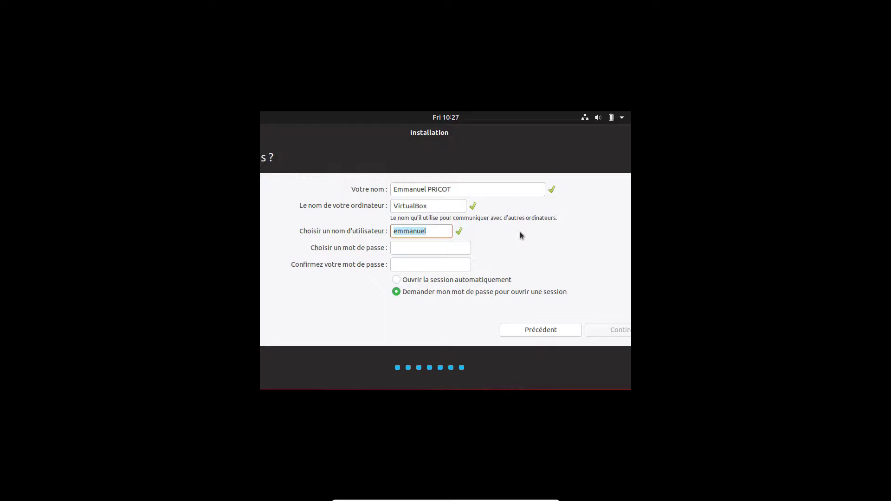
key("BackSpace")
type("manu")
key("BackSpace")
key("BackSpace")
key("BackSpace")
key("BackSpace")
type("M")
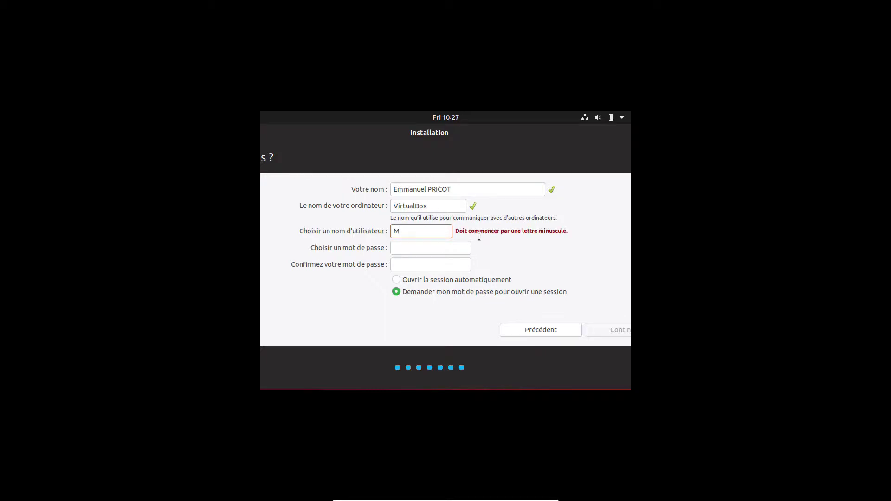
type("anu")
left_click_drag(411, 230, 384, 232)
type("manu")
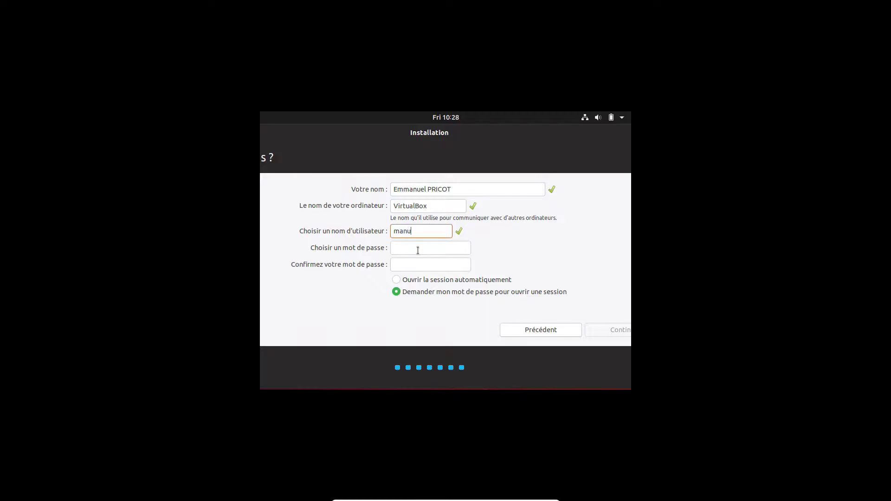
left_click(419, 250)
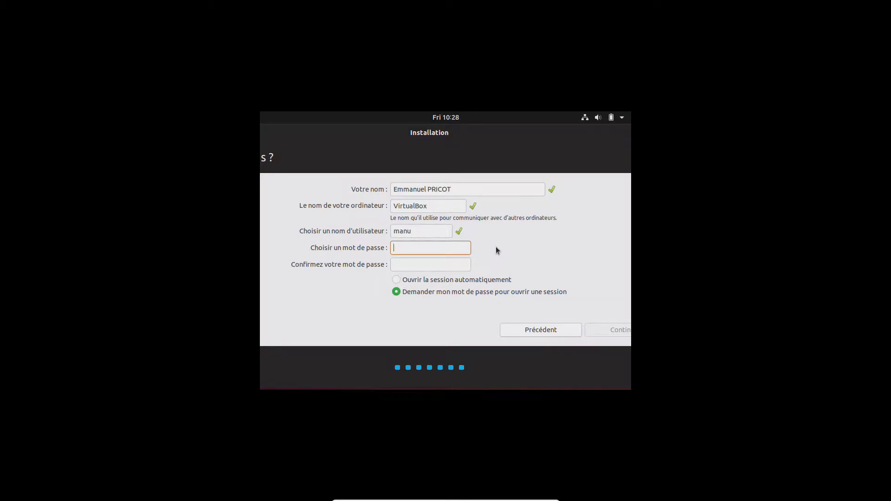
- Enter and confirm the account password, keep password login, and start installing
type("123456789")
key("Tab")
type("123456789")
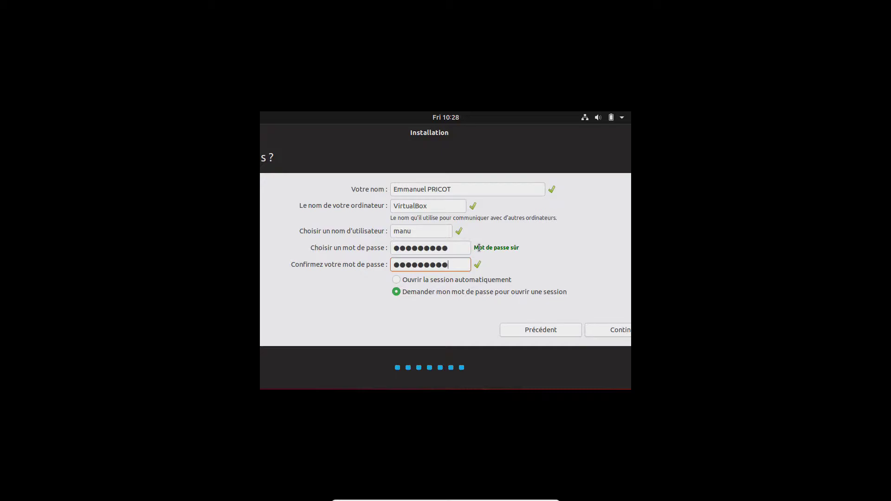
left_click(399, 280)
left_click(398, 291)
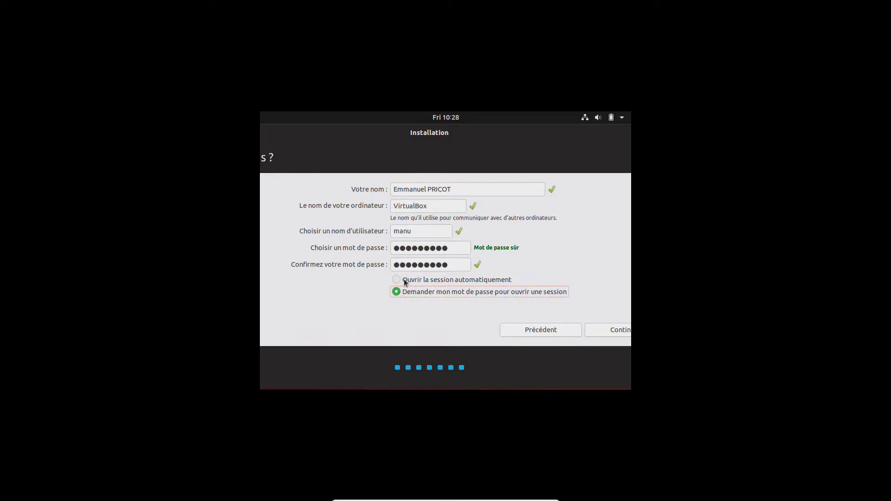
left_click(615, 331)
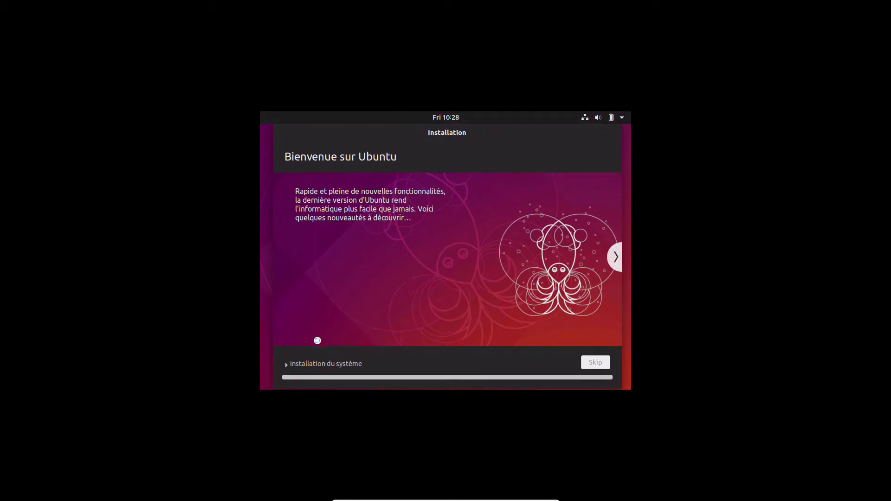
- Briefly view the installation log and advance the slideshow three slides while installation completes
left_click(297, 366)
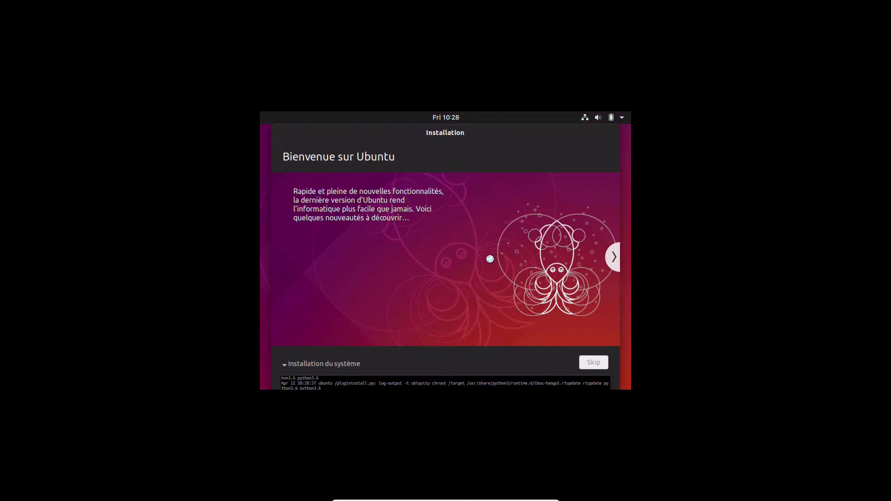
left_click(318, 364)
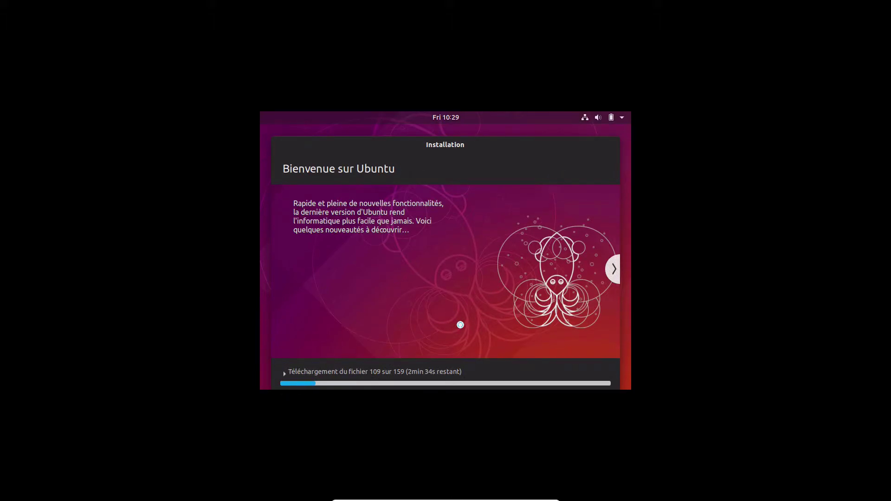
left_click(615, 270)
left_click(615, 269)
left_click(614, 270)
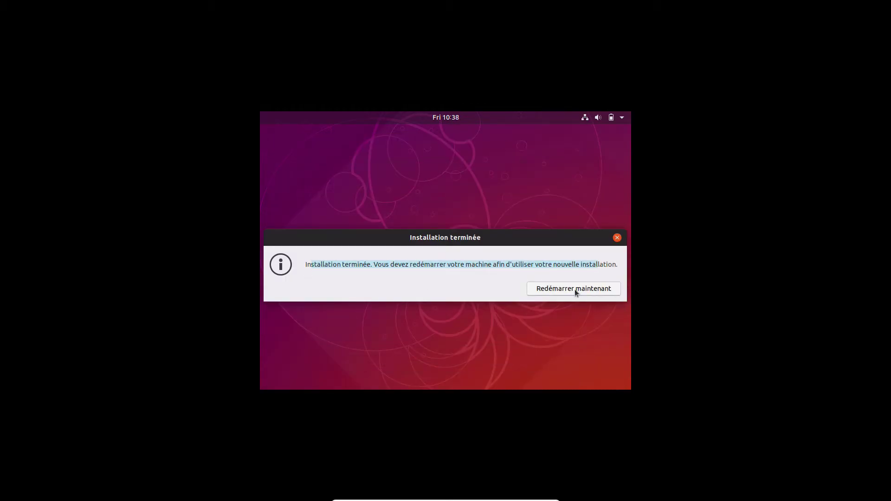
- Restart into the new Ubuntu system and log into the user account
left_click(582, 290)
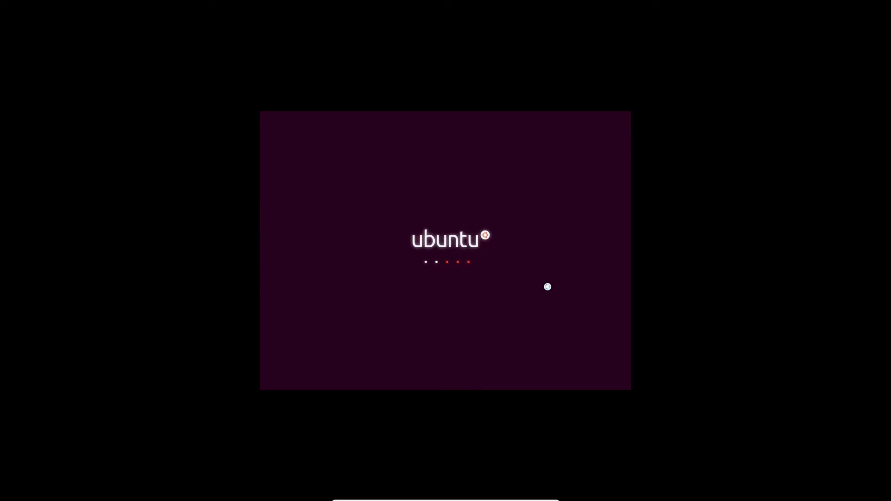
key("Return")
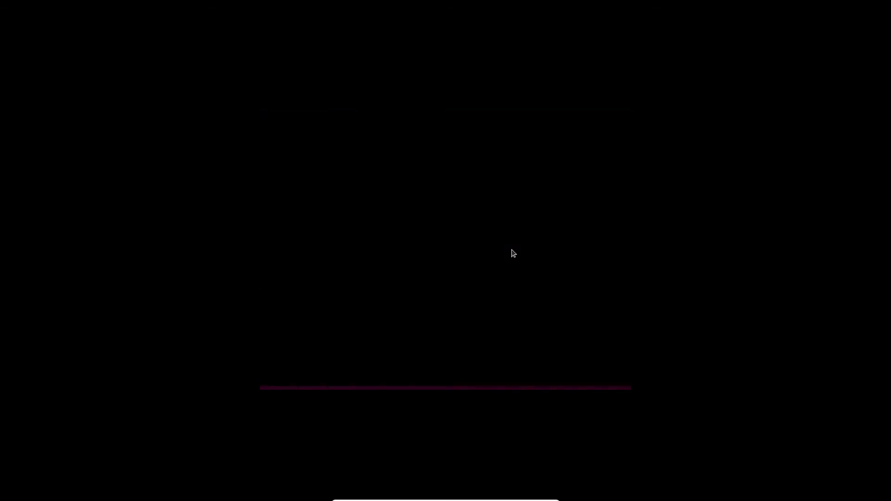
left_click(512, 249)
key("Escape")
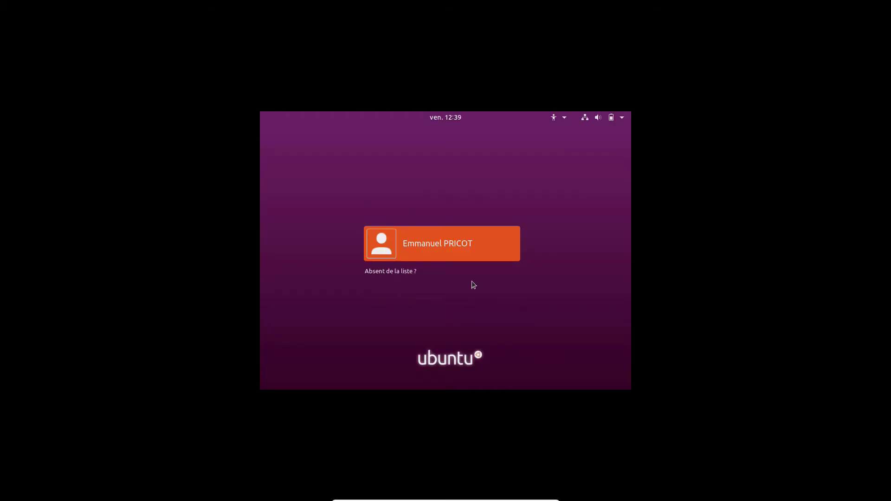
key("Return")
key("Return")
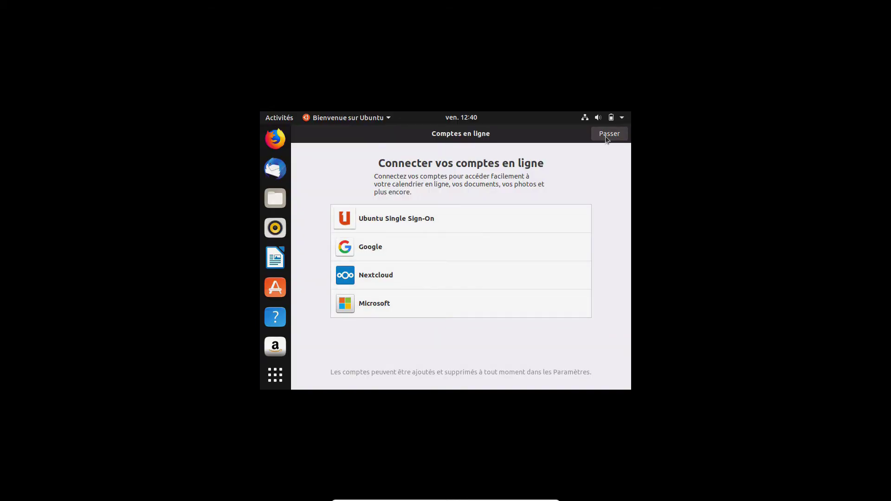
- Skip online accounts and run the VirtualBox Guest Additions installer with authentication
left_click(606, 135)
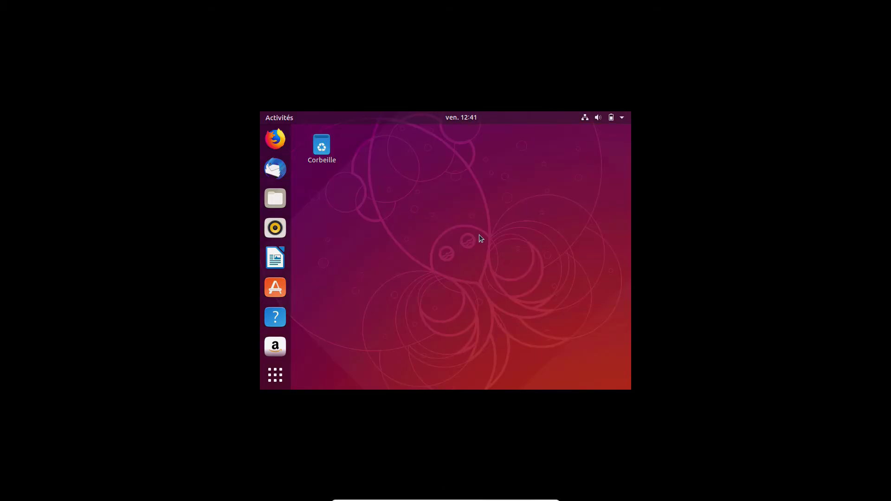
left_click(563, 287)
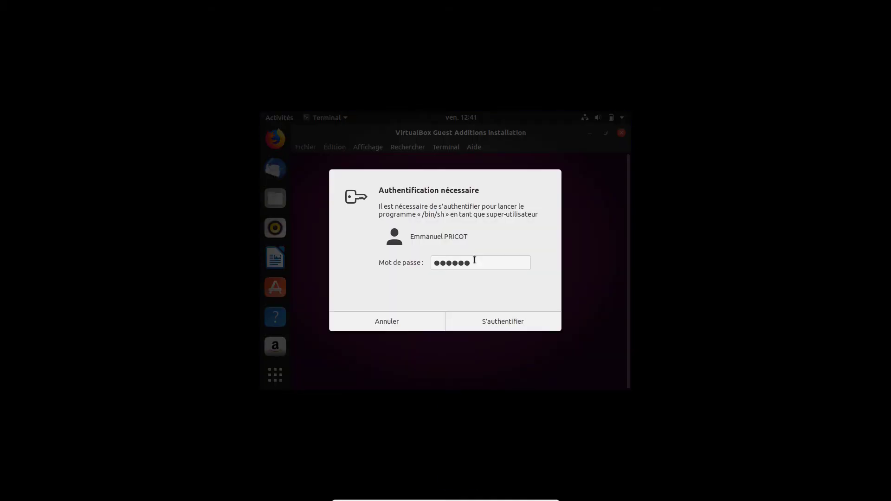
key("Return")
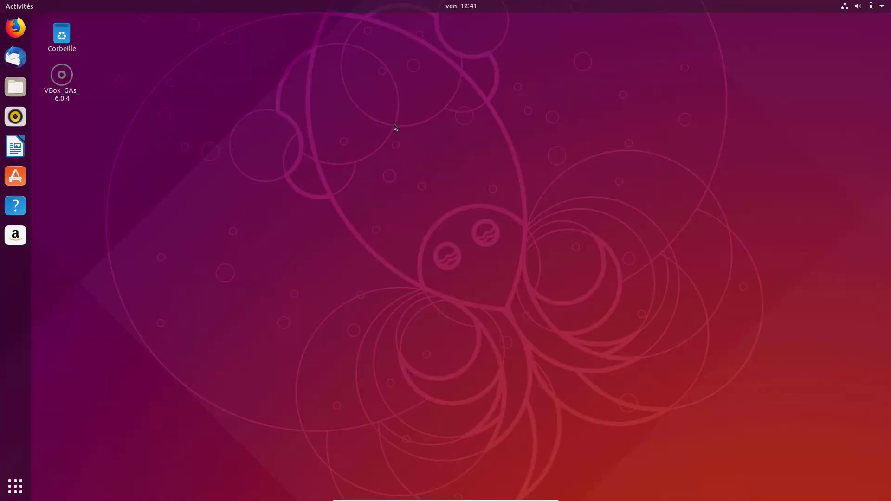
- Check Settings' À propos page shows Ubuntu 18.10, then close Settings
right_click(393, 124)
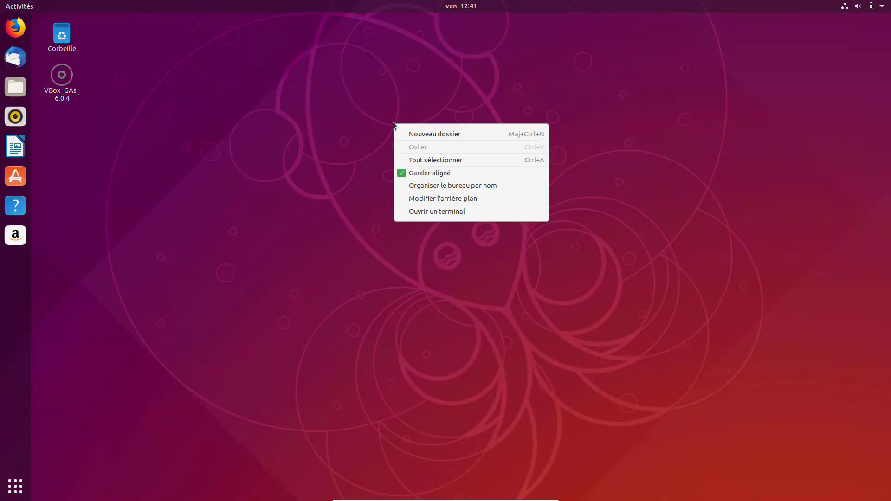
left_click(335, 123)
left_click(864, 6)
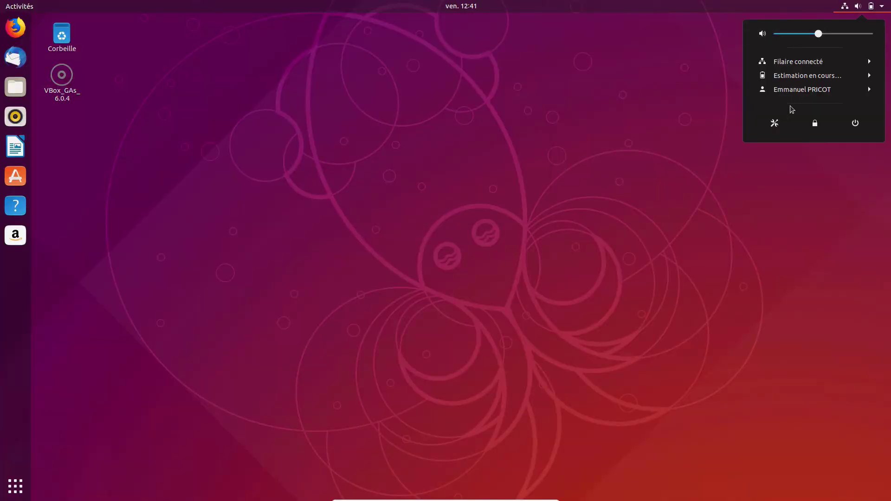
left_click(775, 123)
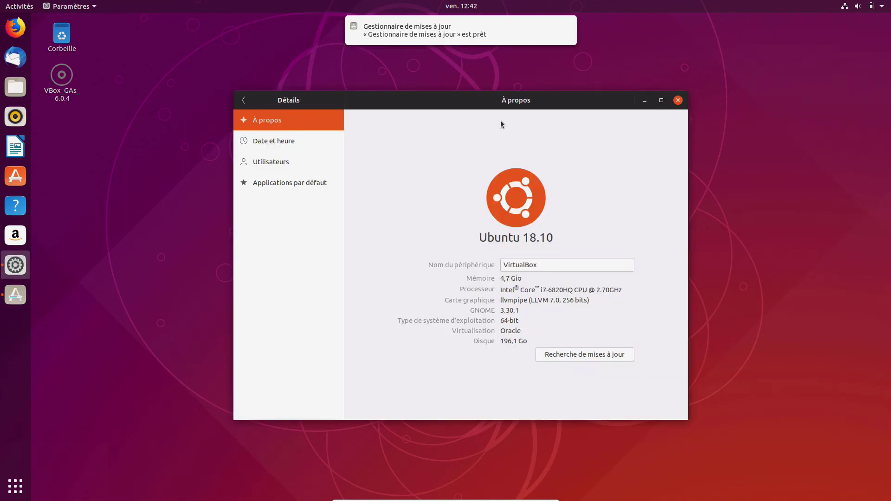
left_click(678, 101)
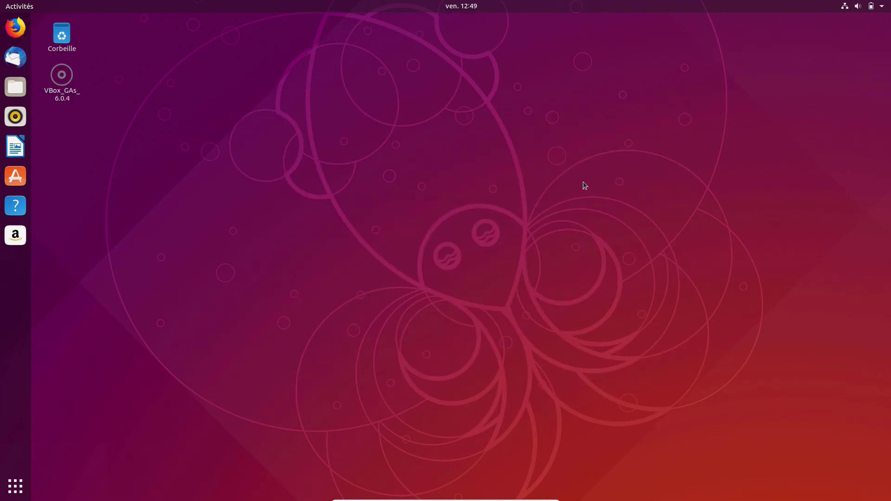
- Power off the Ubuntu guest from the system menu, confirming with Éteindre
left_click(872, 6)
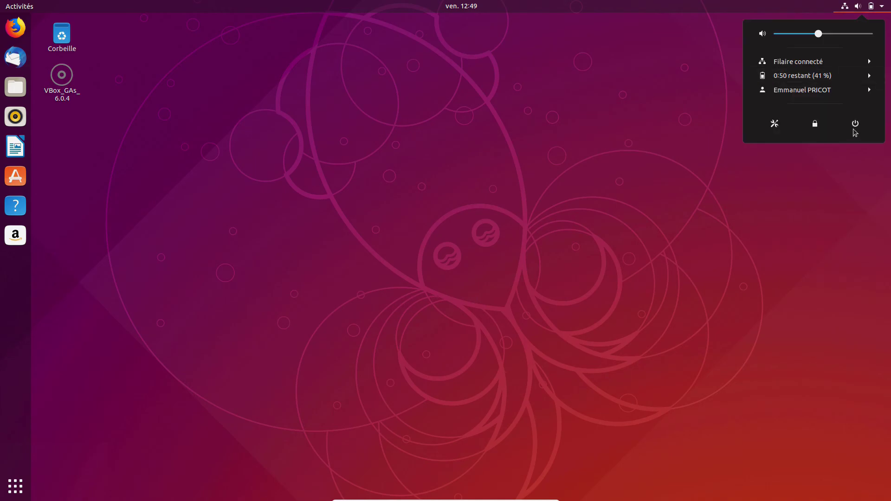
left_click(856, 125)
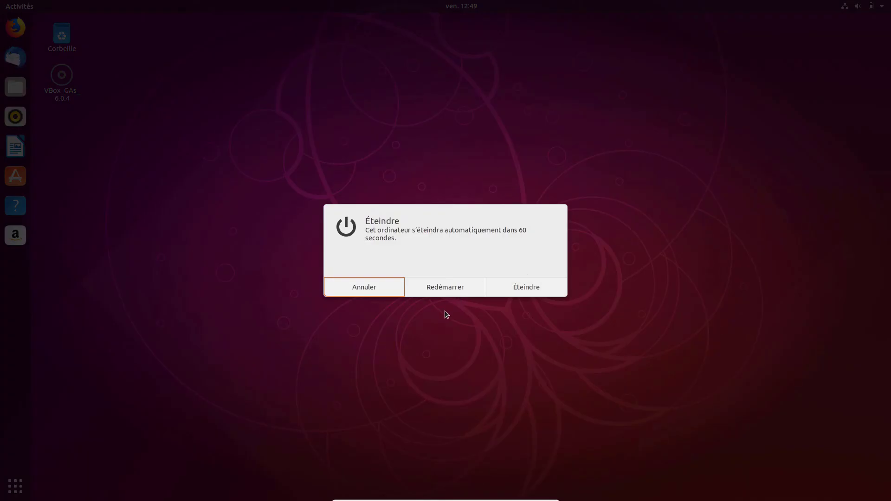
left_click(515, 293)
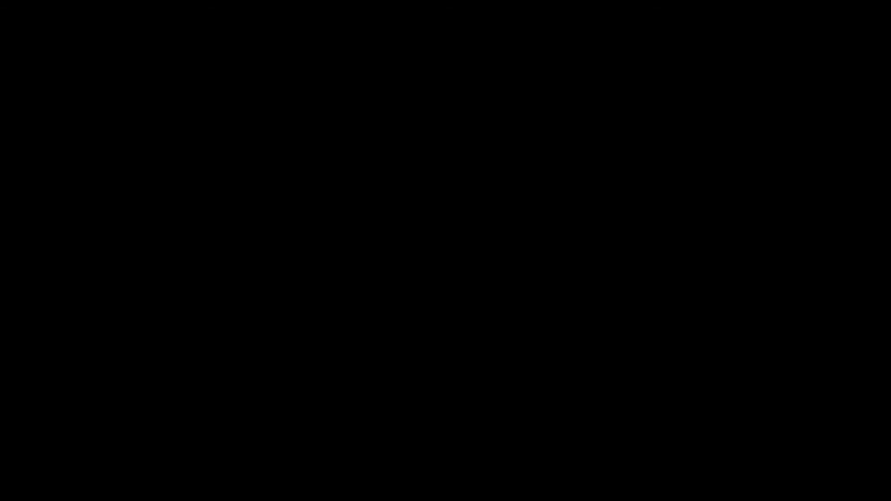